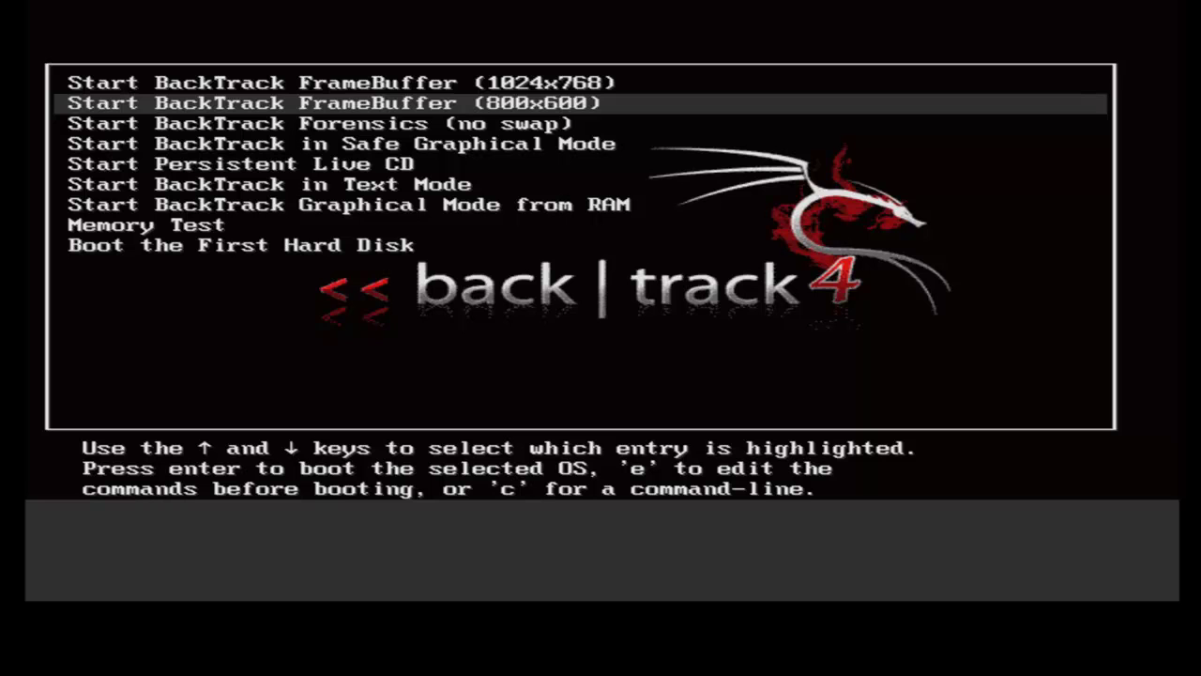
Boot the 'Start Persistent Live CD' entry from the GRUB menu
key(Up)
key(Down)
key(Up)
key(Down)
key(Up)
key(Down)
key(Down)
key(Down)
key(Down)
key(Down)
key(Down)
key(Down)
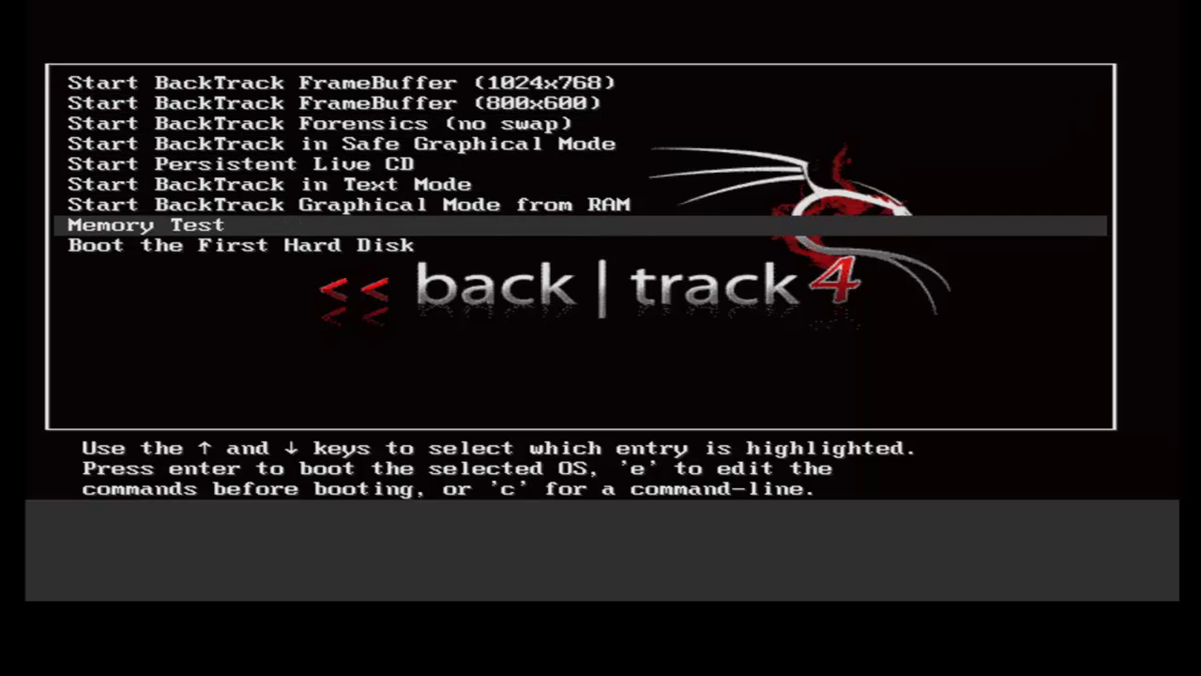
key(Up)
key(Up)
key(Up)
key(Return)
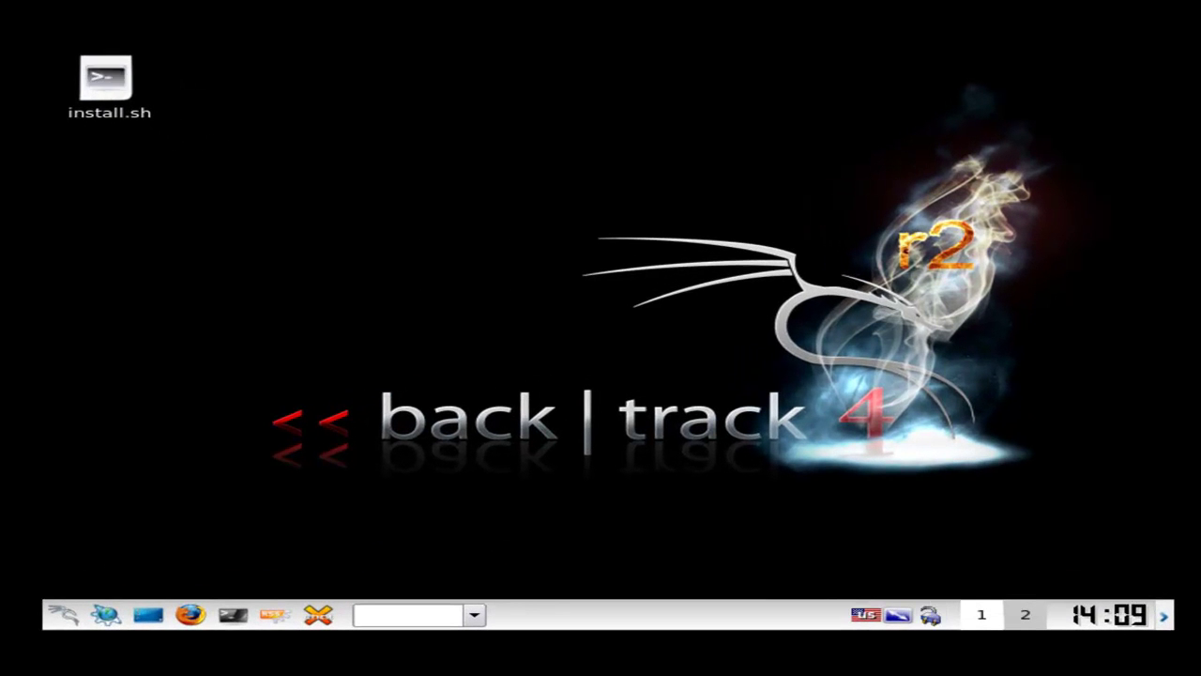
Launch the install.sh installer from the live desktop
click(132, 111)
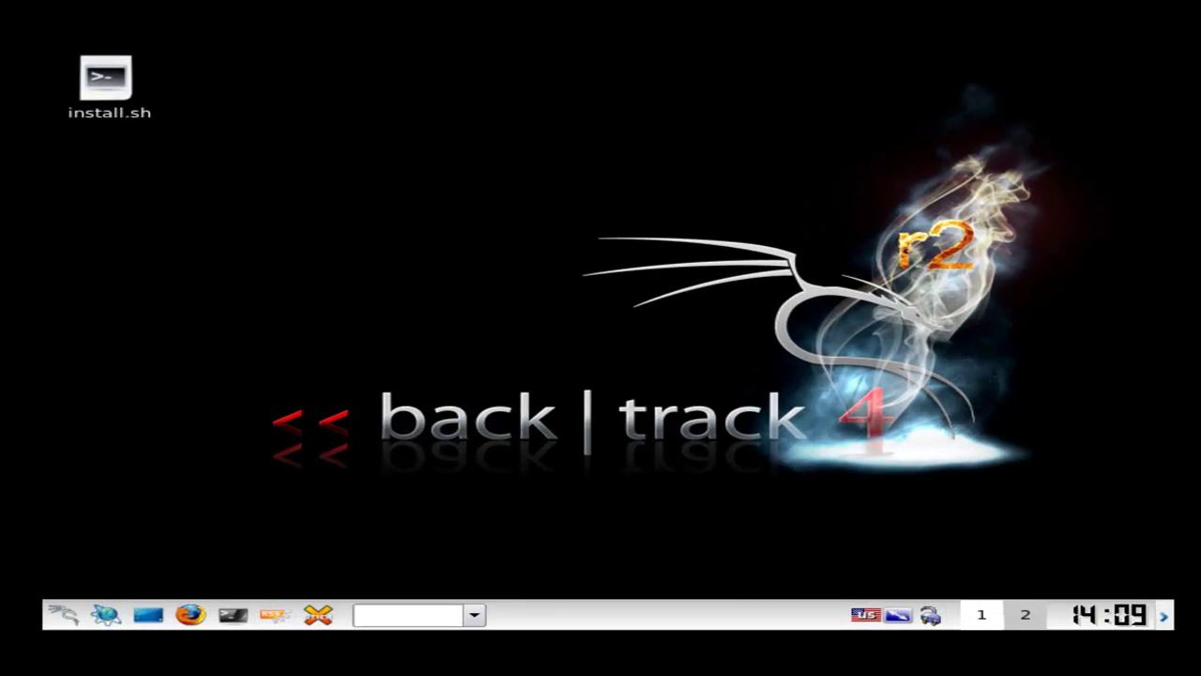
click(122, 94)
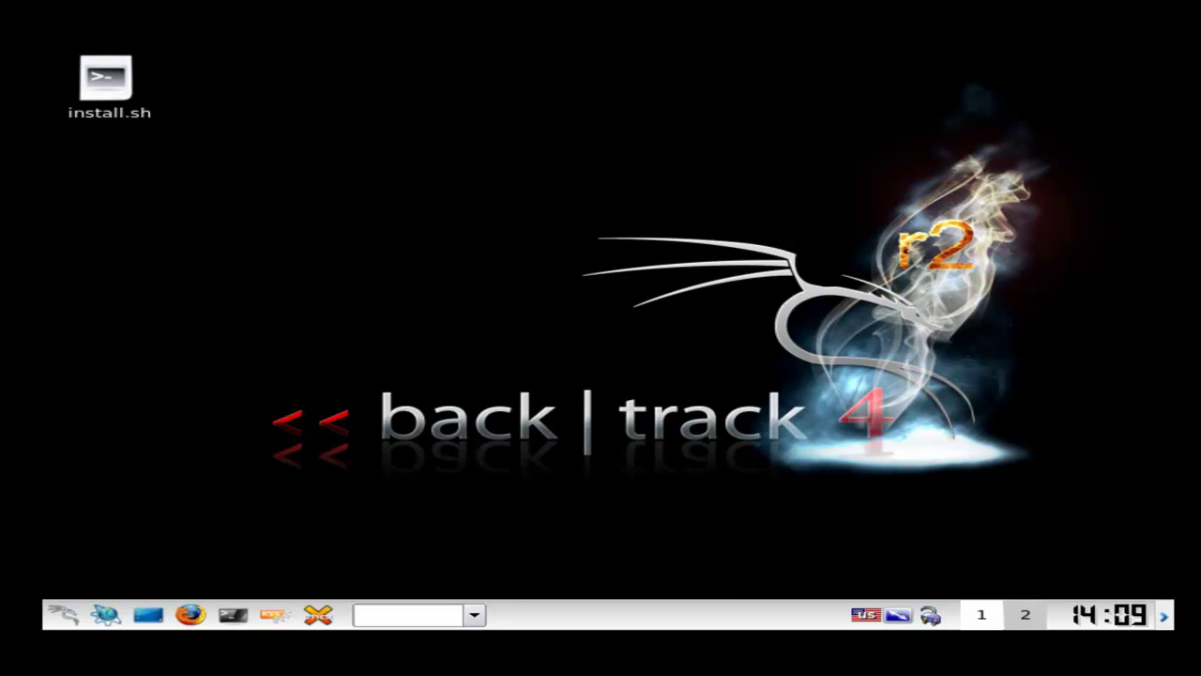
click(105, 80)
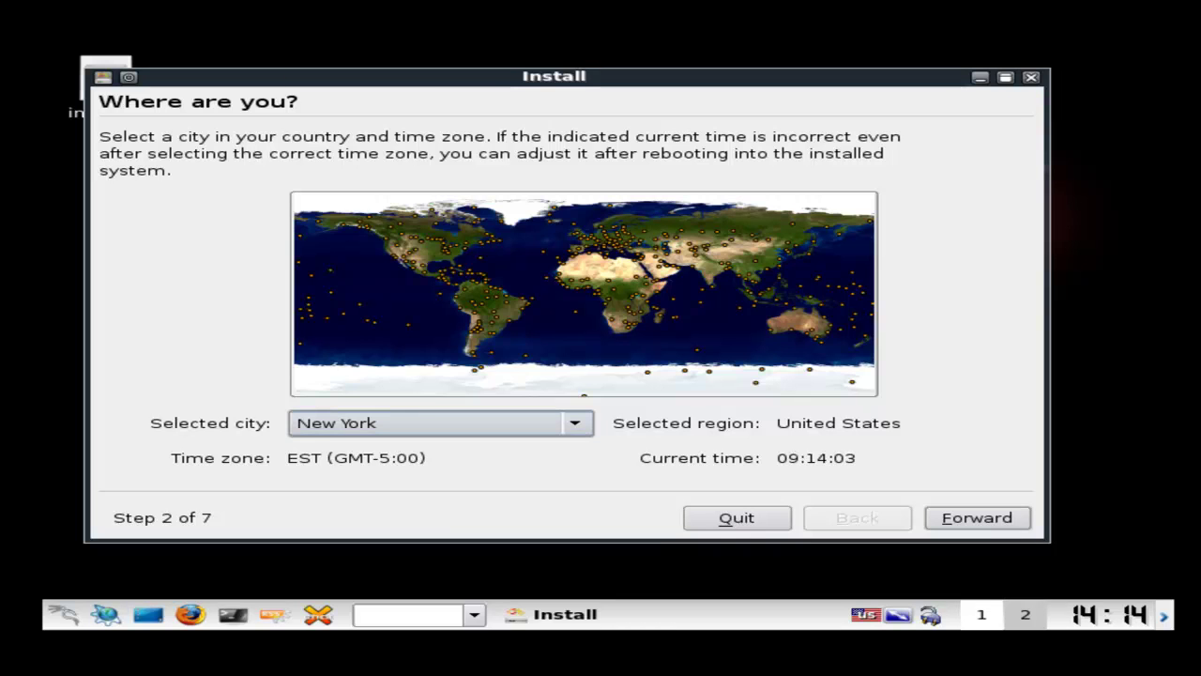
Pick London from the Europe section of the Selected city list
click(439, 423)
click(439, 422)
click(439, 423)
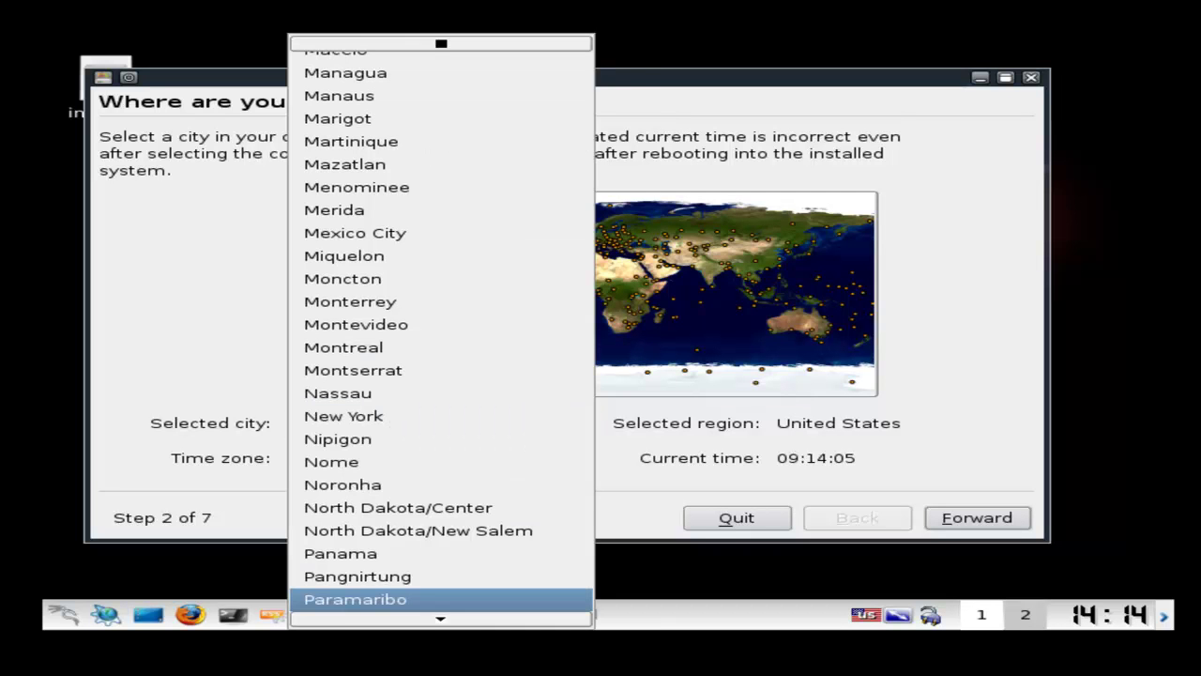
scroll(441, 328, down, 20)
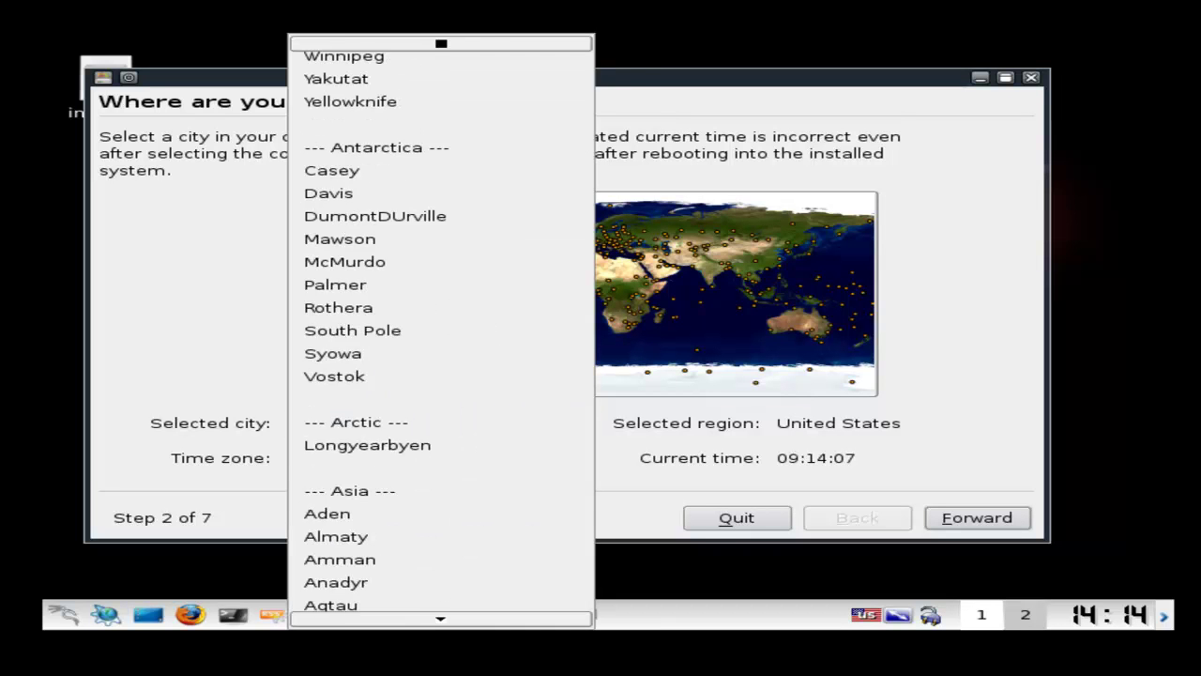
scroll(441, 328, down, 20)
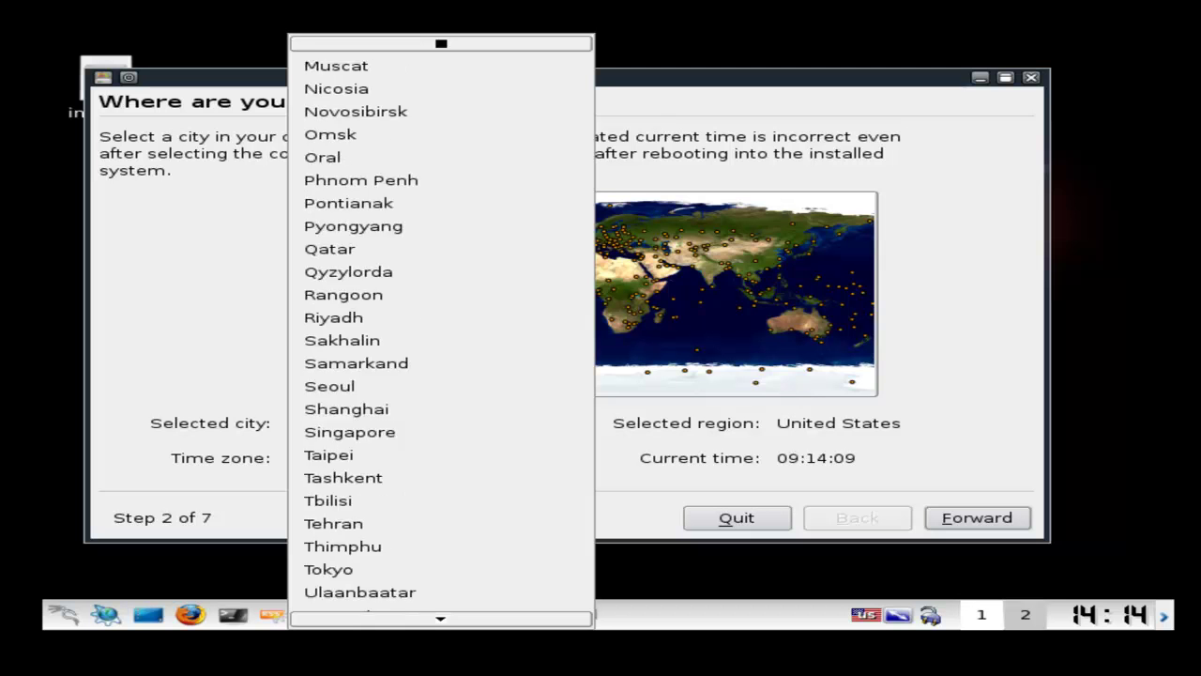
scroll(441, 329, down, 20)
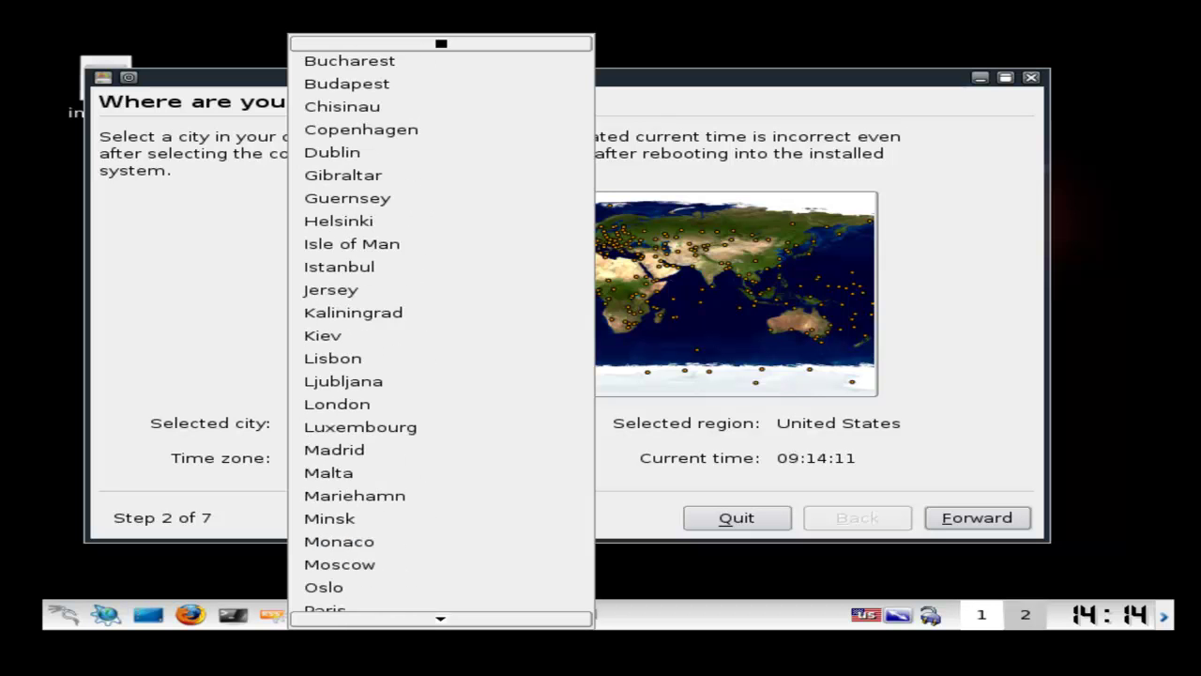
scroll(441, 328, down, 20)
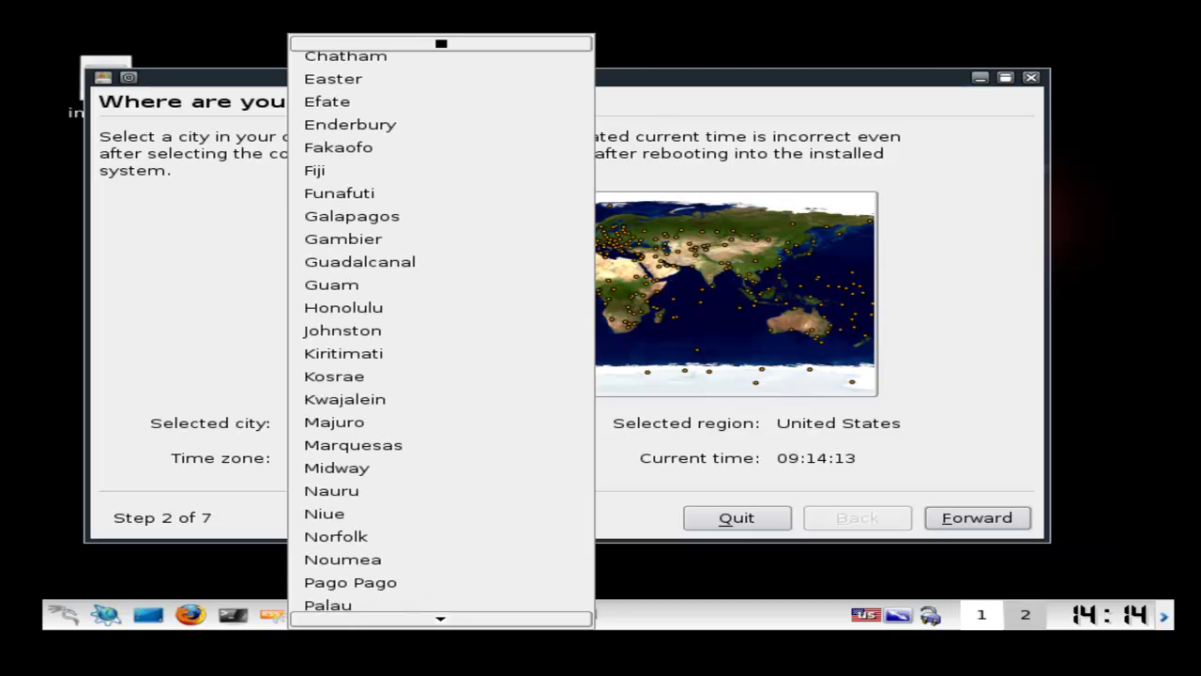
scroll(441, 329, down, 5)
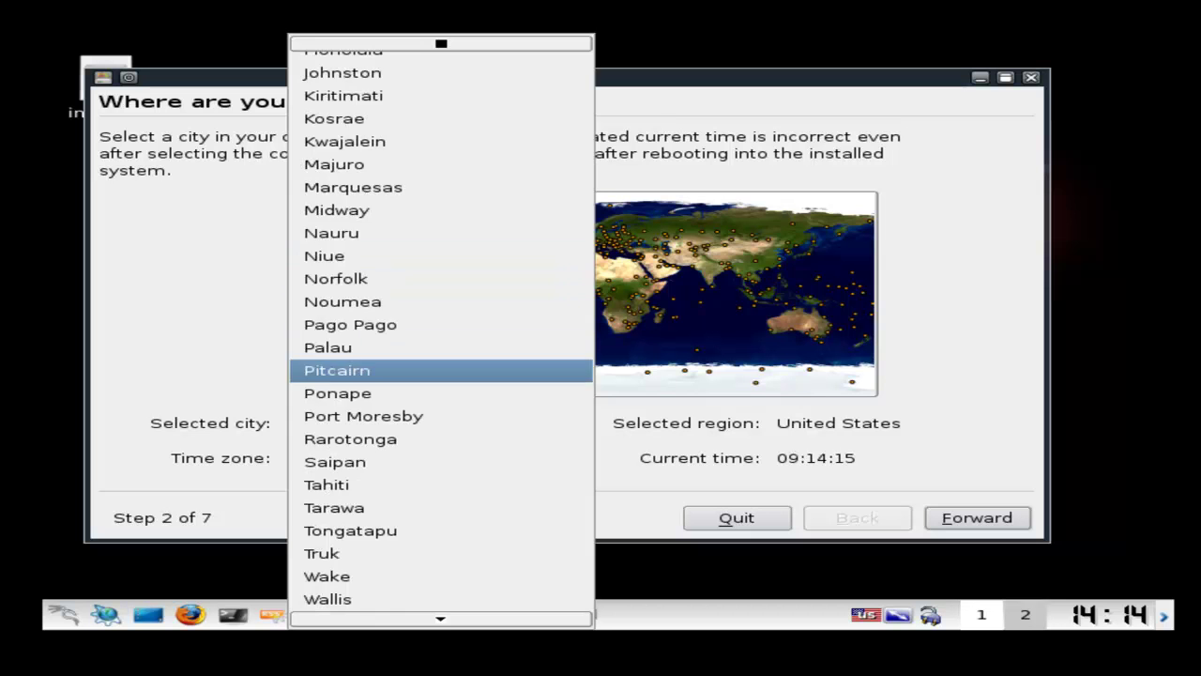
scroll(441, 328, up, 9)
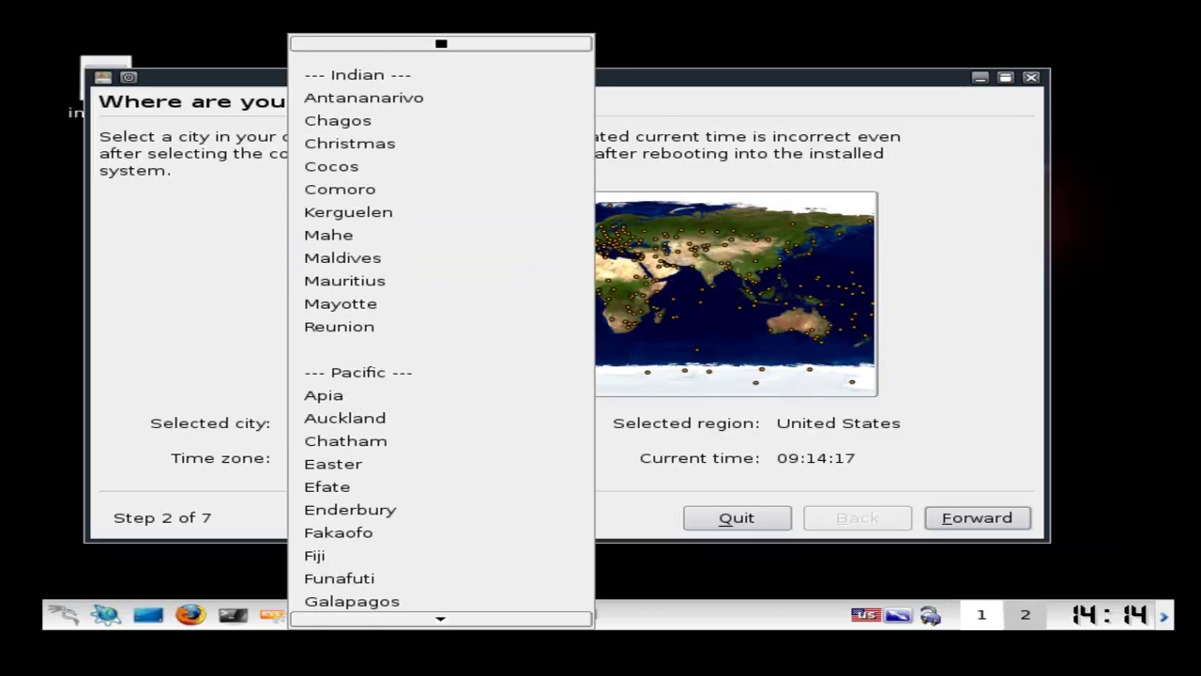
scroll(441, 329, up, 6)
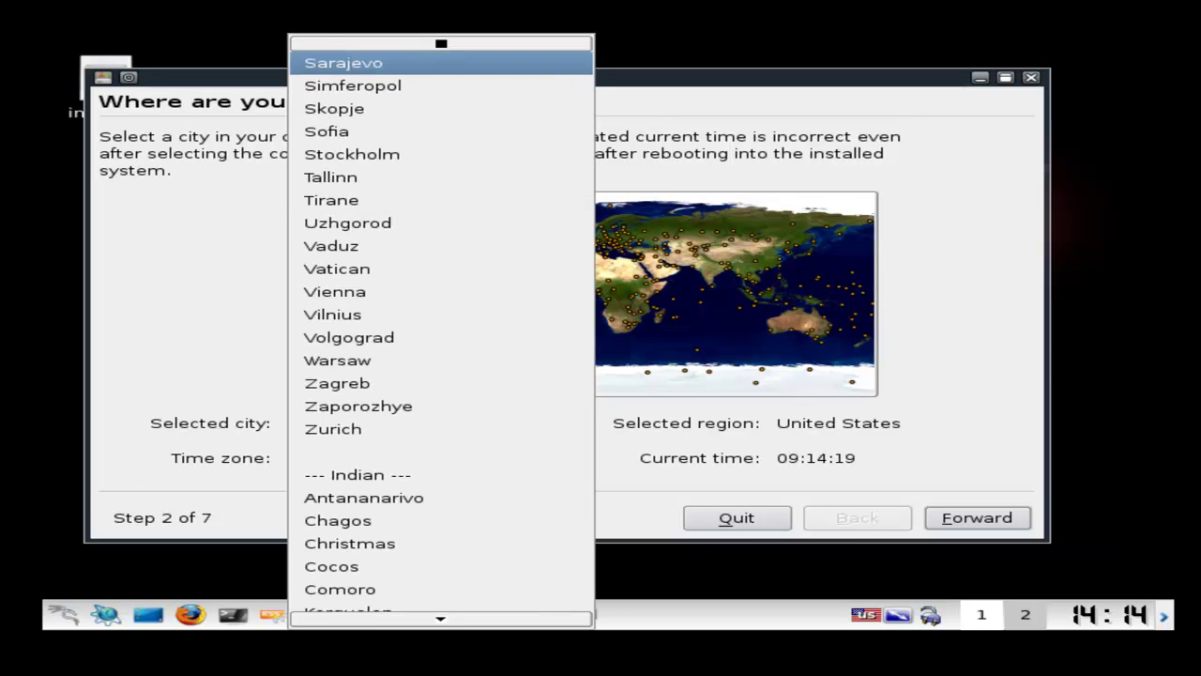
scroll(441, 62, up, 6)
click(441, 129)
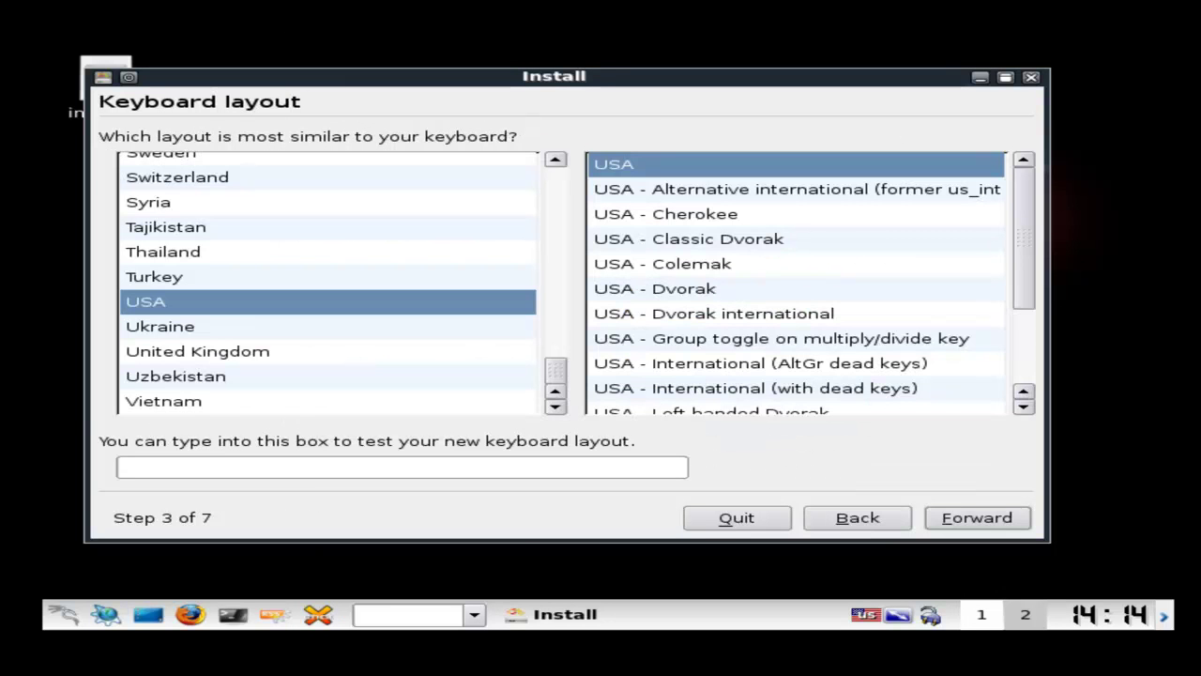
Choose the United Kingdom keyboard layout, test it with '@', and continue
click(197, 351)
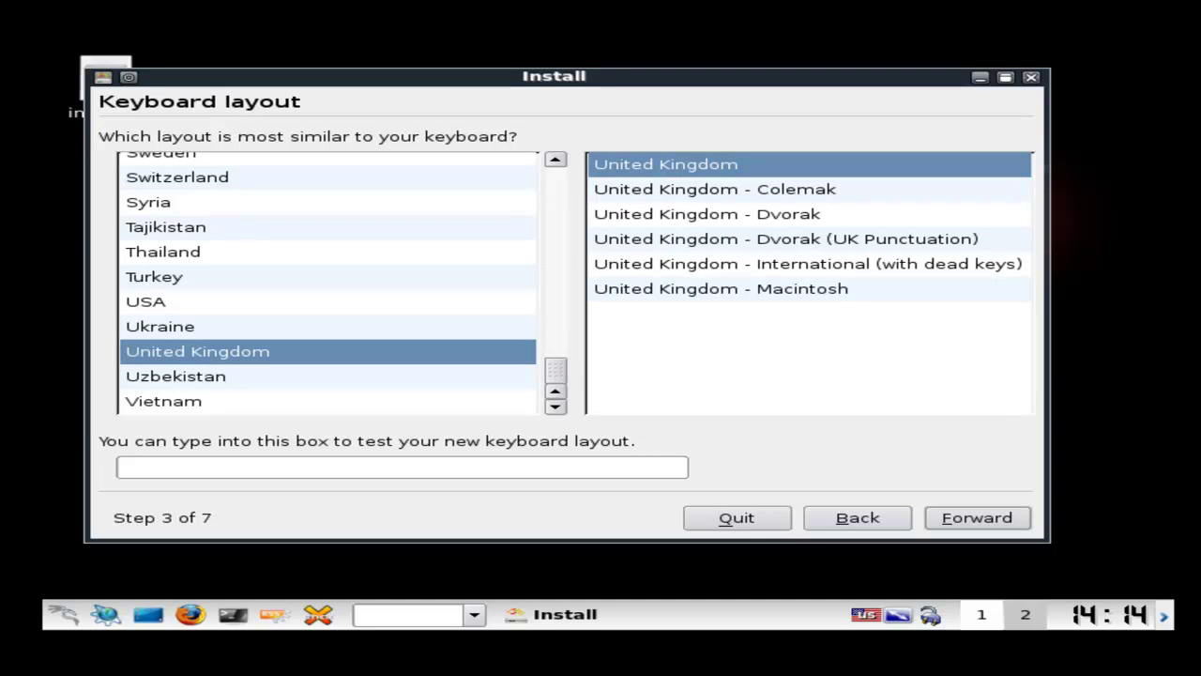
click(122, 467)
text(@)
key(BackSpace)
key(alt+f)
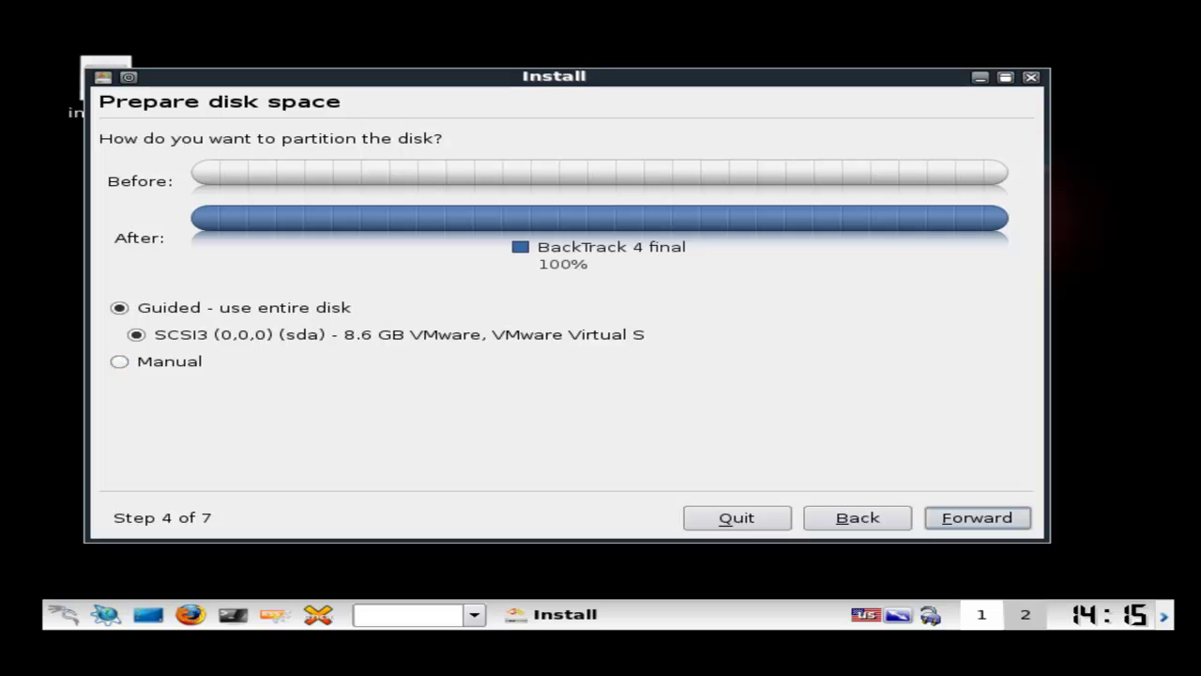
Accept 'Guided - use entire disk' on sda and go Forward
click(977, 517)
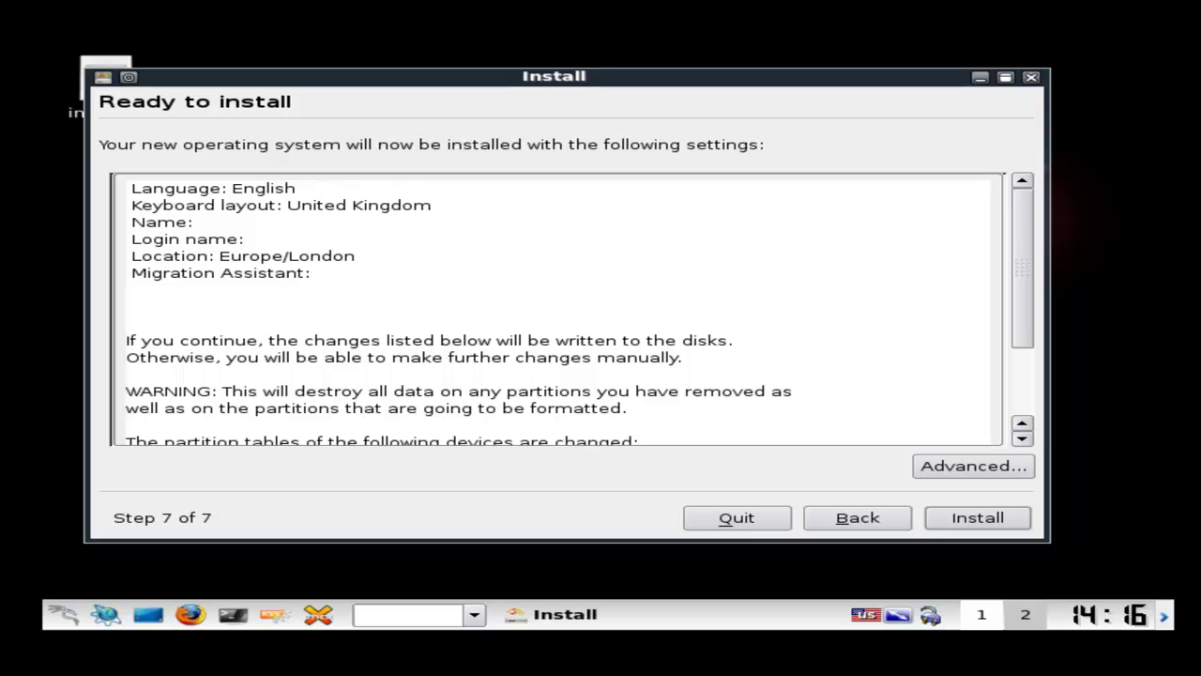
Review the summary's sda #1 ext3 and #5 swap partition lines
scroll(559, 310, down, 3)
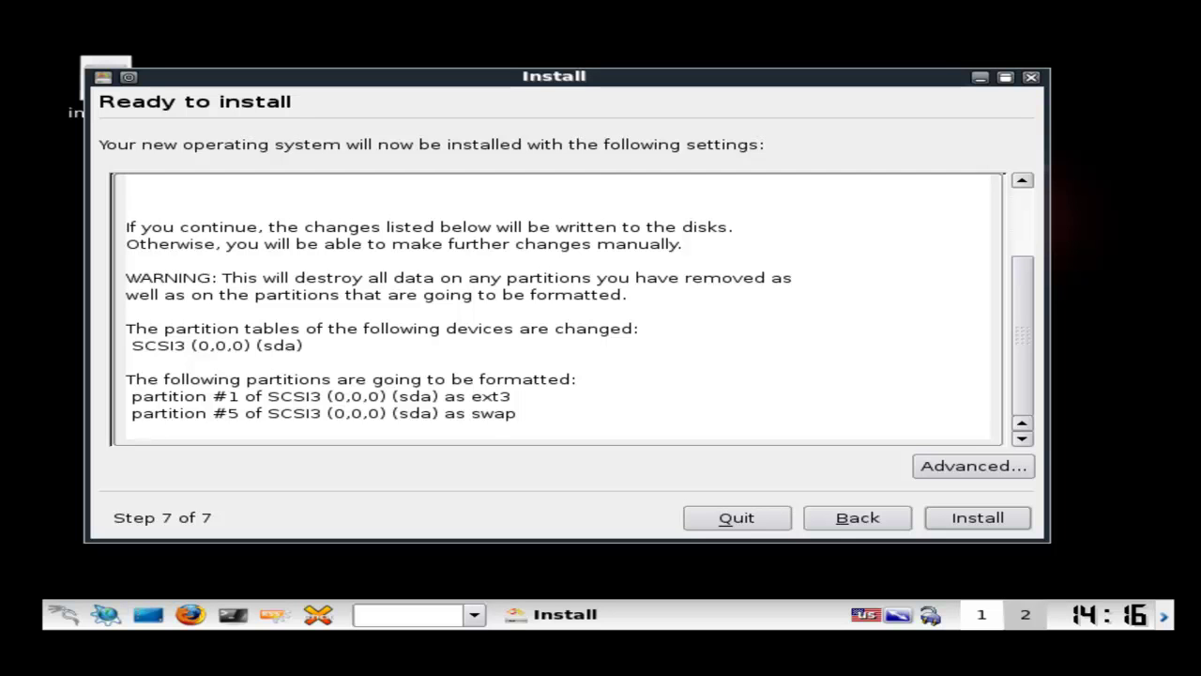
drag(130, 395, 510, 395)
click(510, 395)
drag(210, 413, 518, 413)
click(518, 413)
Start the installation to disk and reboot into the installed system
click(978, 517)
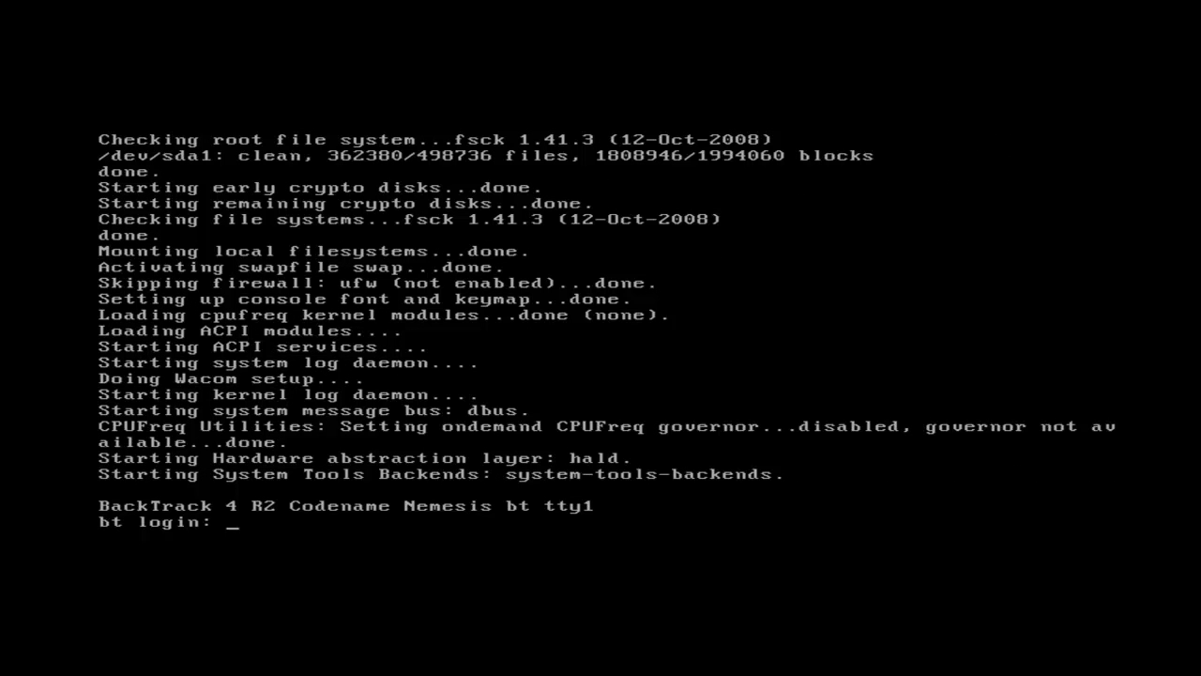
Log in as root with the account password and run startx
text(root)
key(Return)
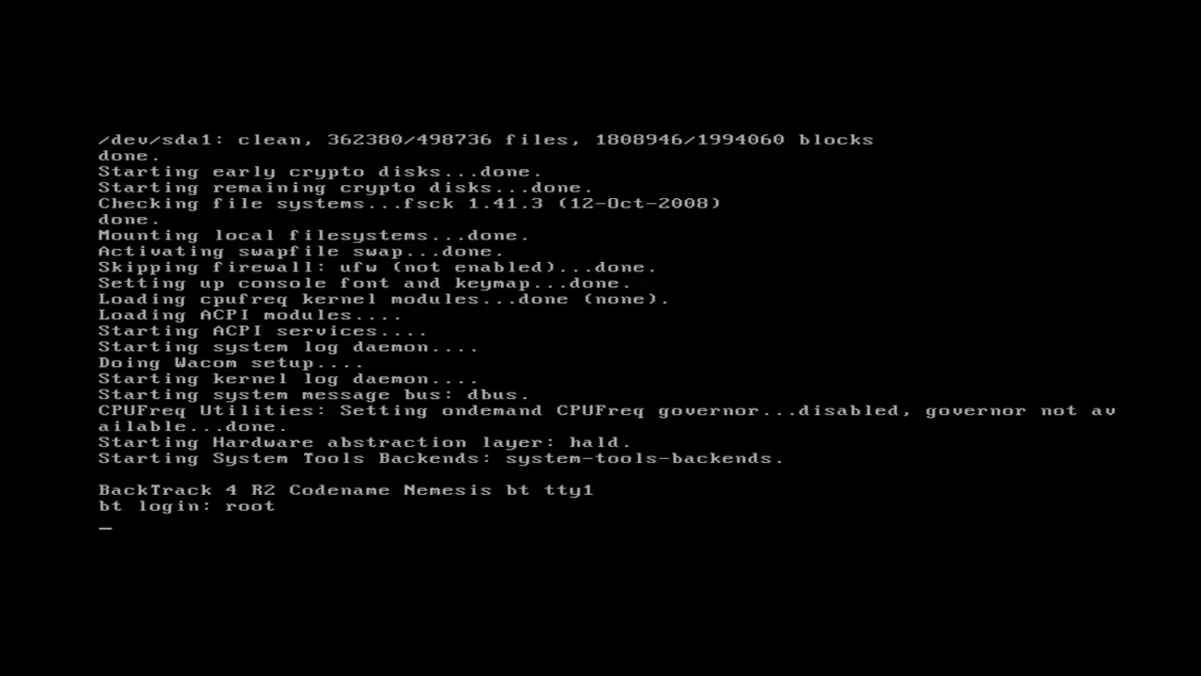
key(Return)
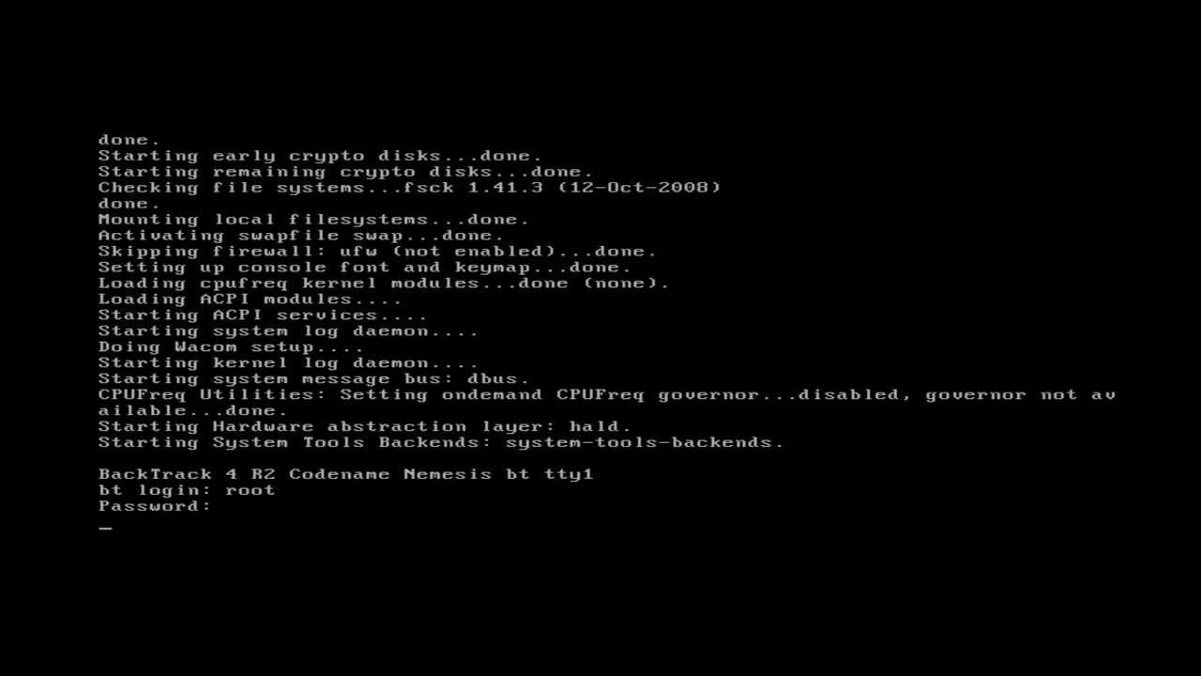
text(s)
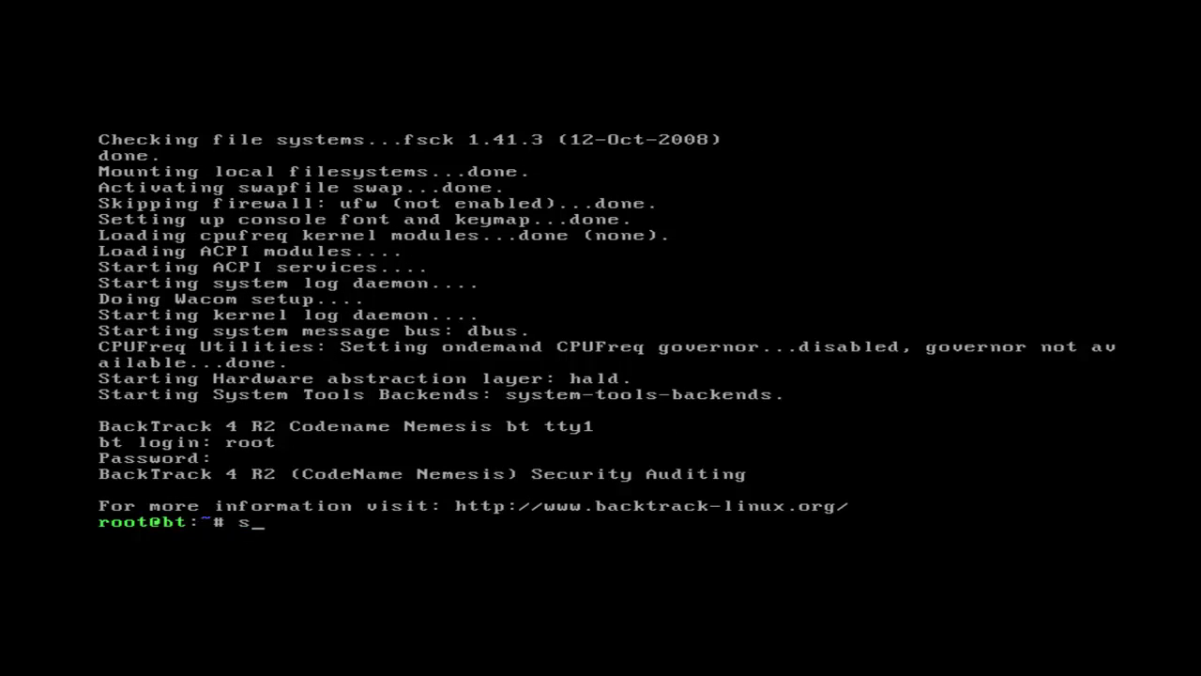
text(tartx)
key(Return)
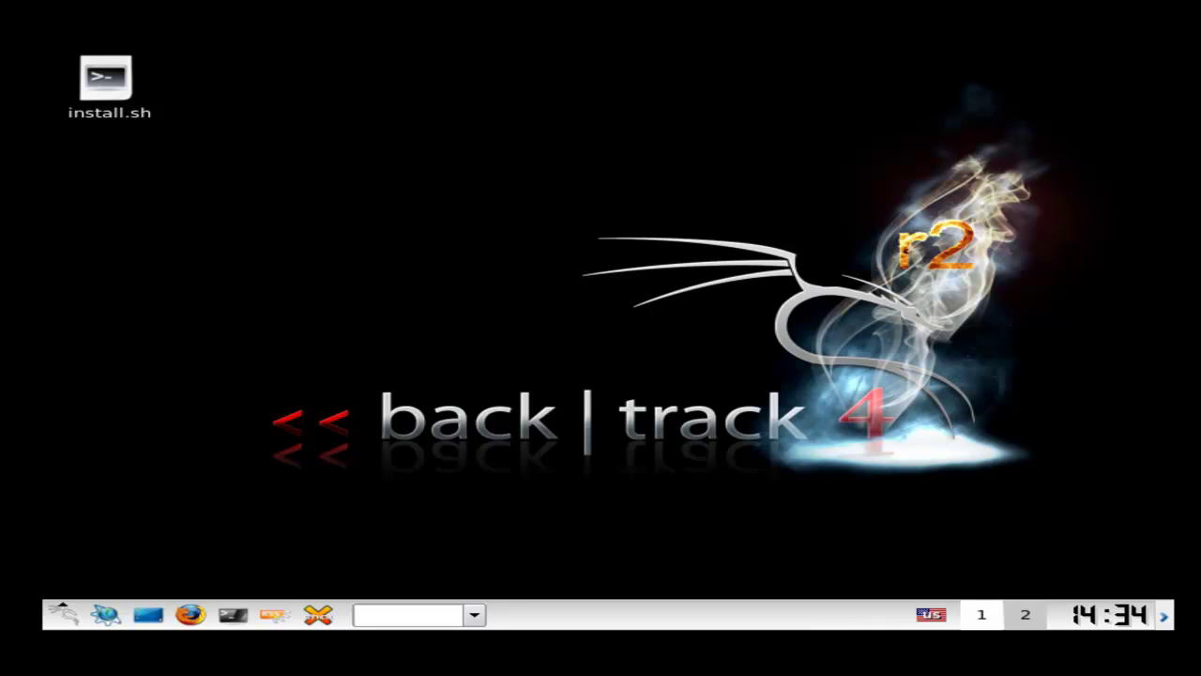
click(63, 613)
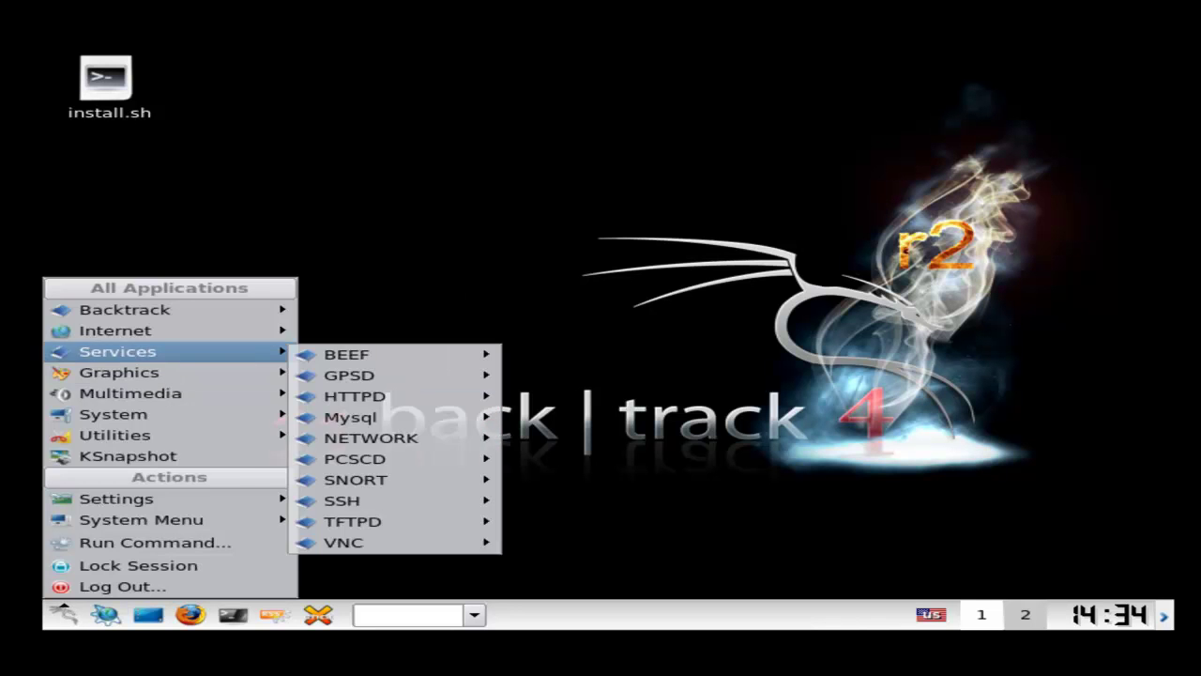
mouse_move(169, 310)
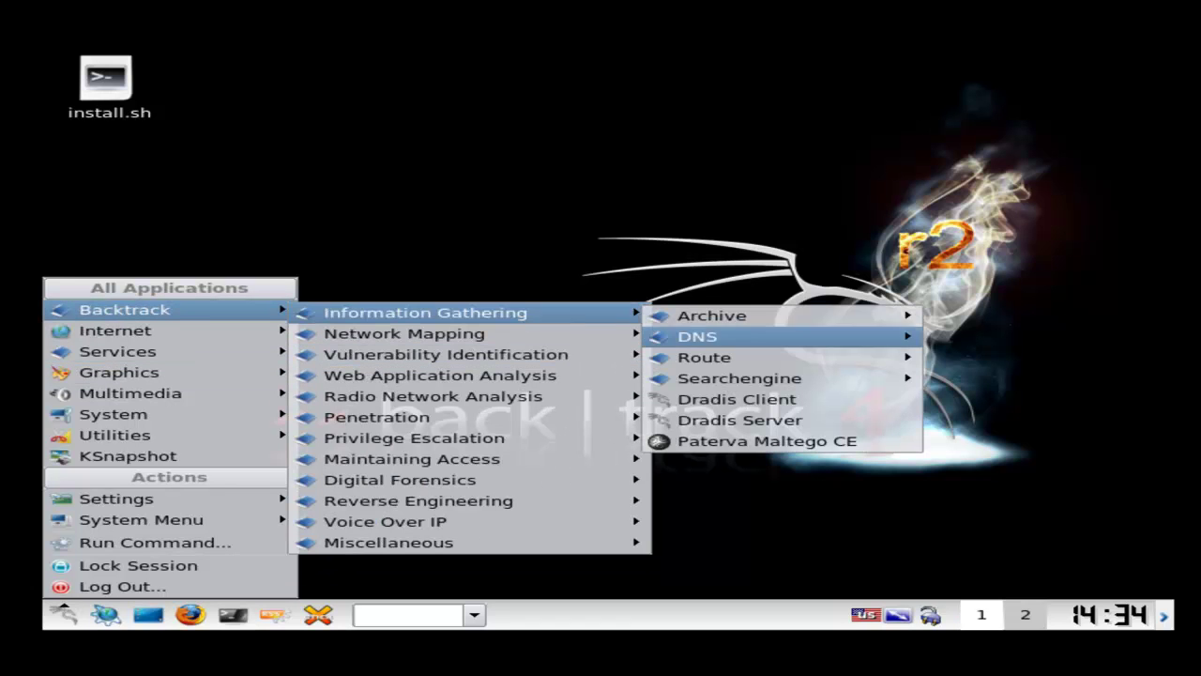
mouse_move(169, 330)
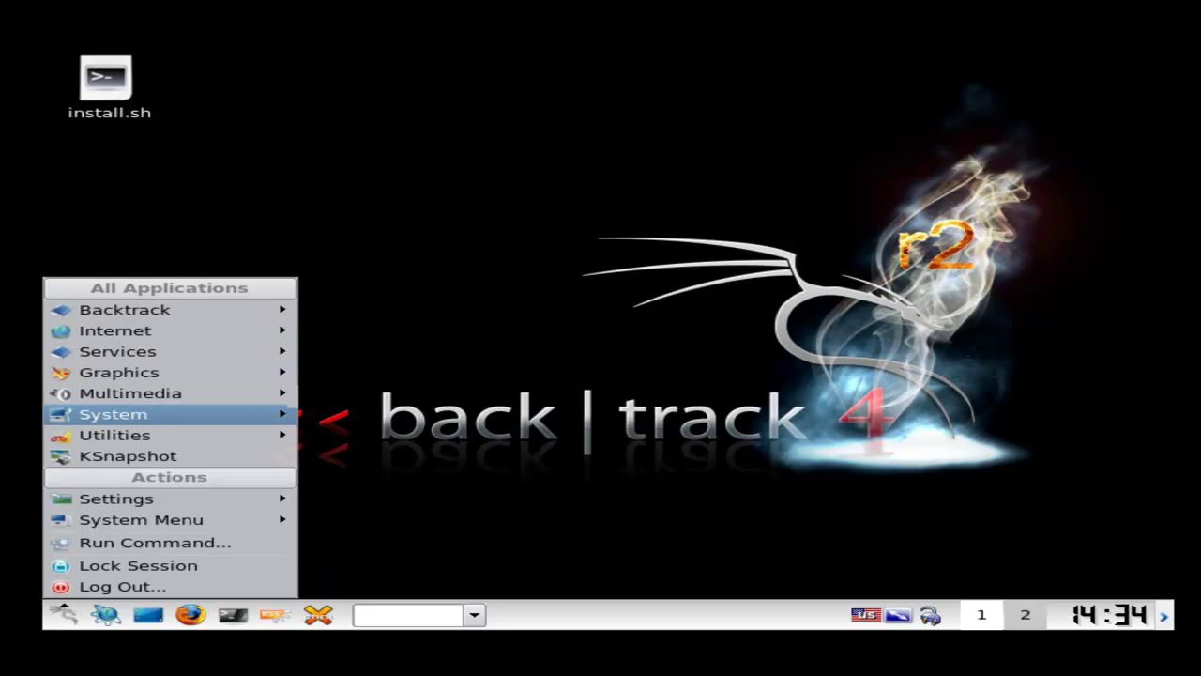
mouse_move(178, 414)
mouse_move(375, 122)
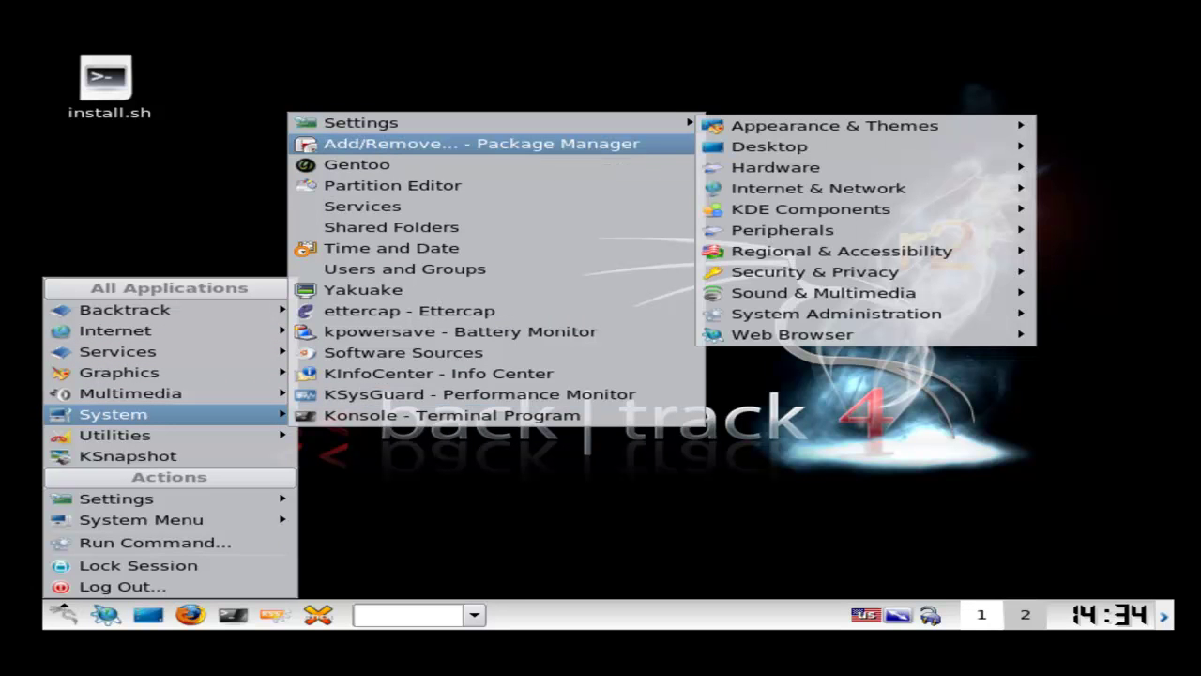
key(Escape)
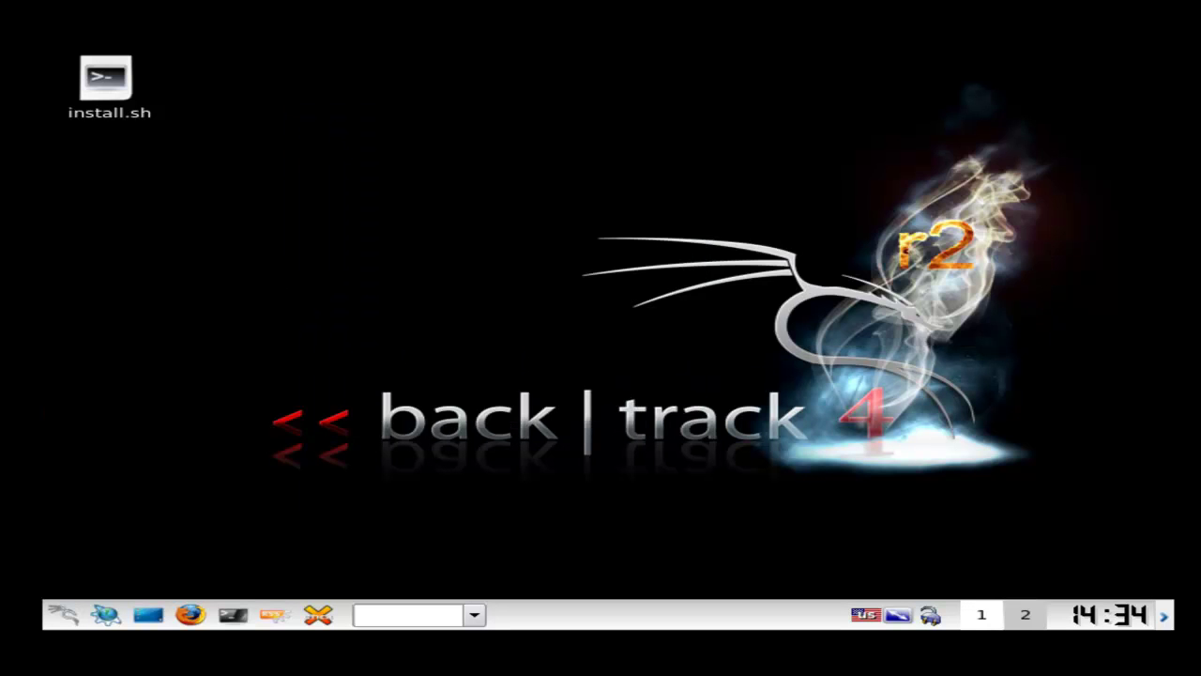
drag(208, 177, 231, 284)
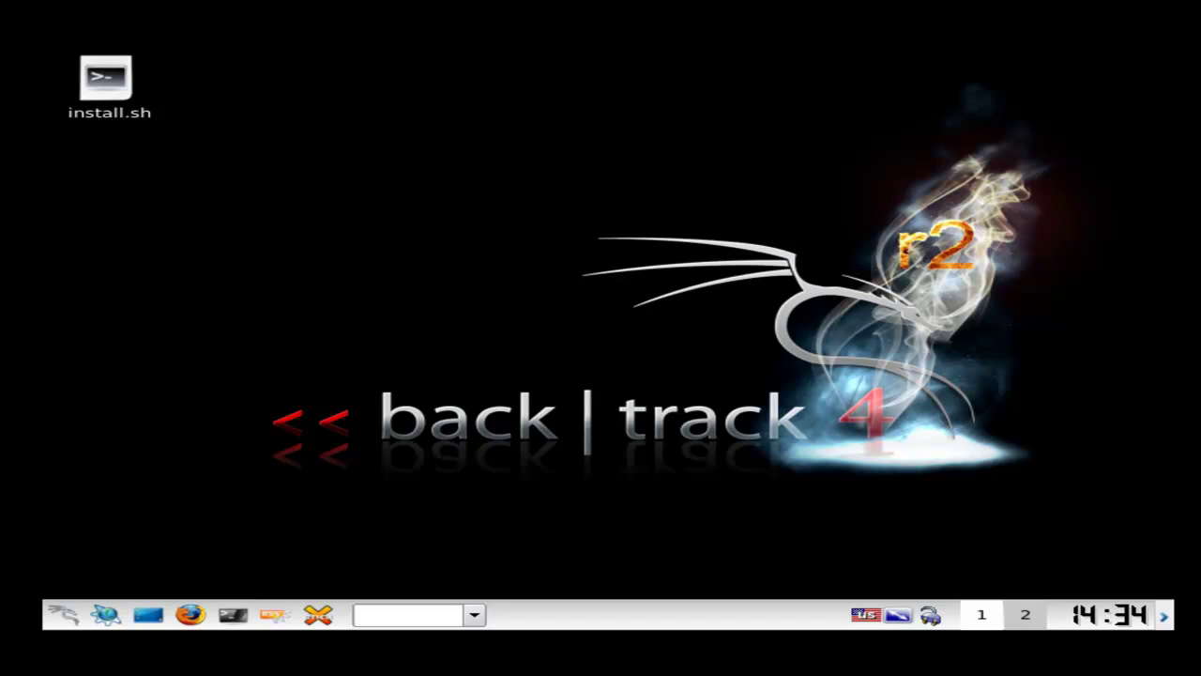